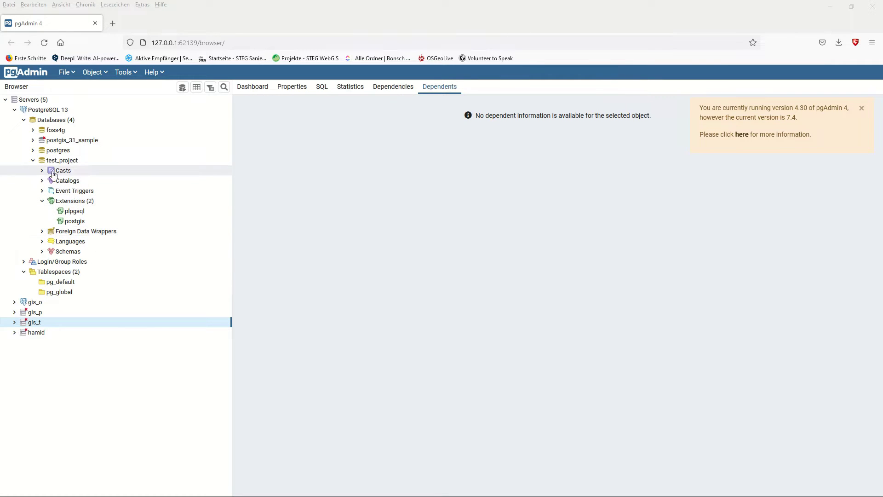
Copy the database name test_project from its properties.
click(57, 161)
right_click(56, 163)
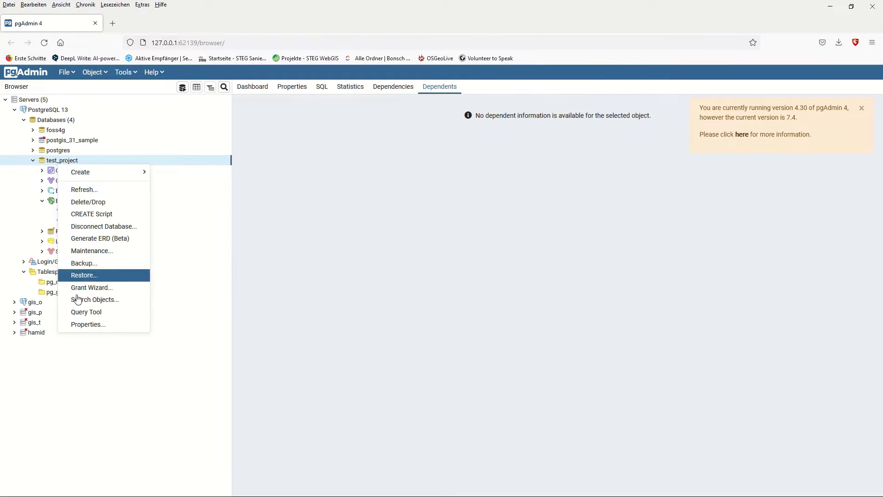
click(88, 323)
drag(413, 154, 351, 149)
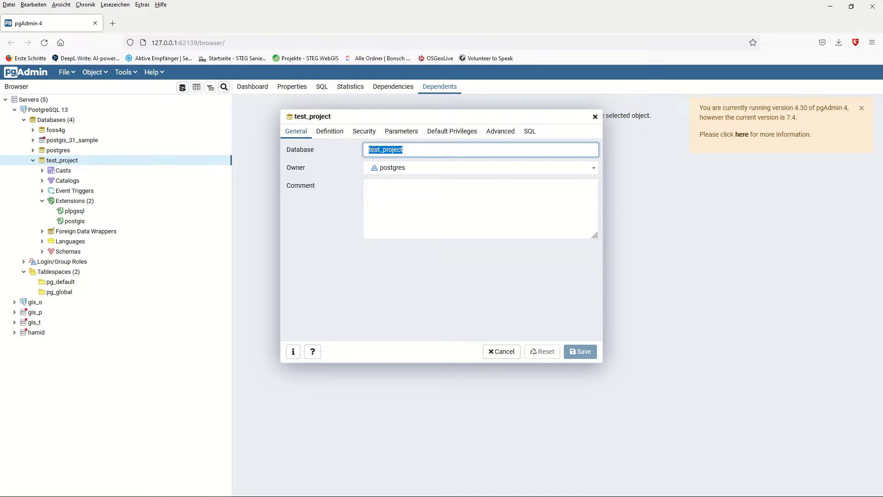
right_click(373, 148)
click(395, 204)
click(595, 118)
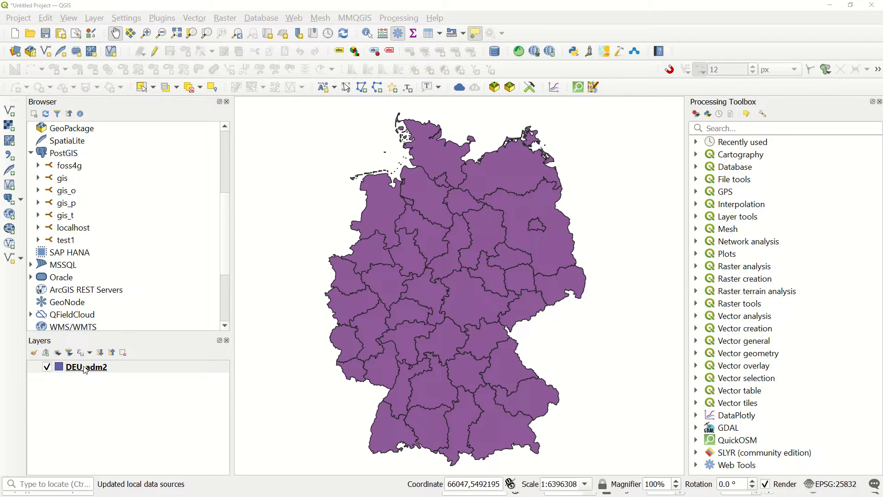
Start a new PostGIS connection named test on localhost, pasting test_project as the database.
right_click(63, 153)
click(89, 163)
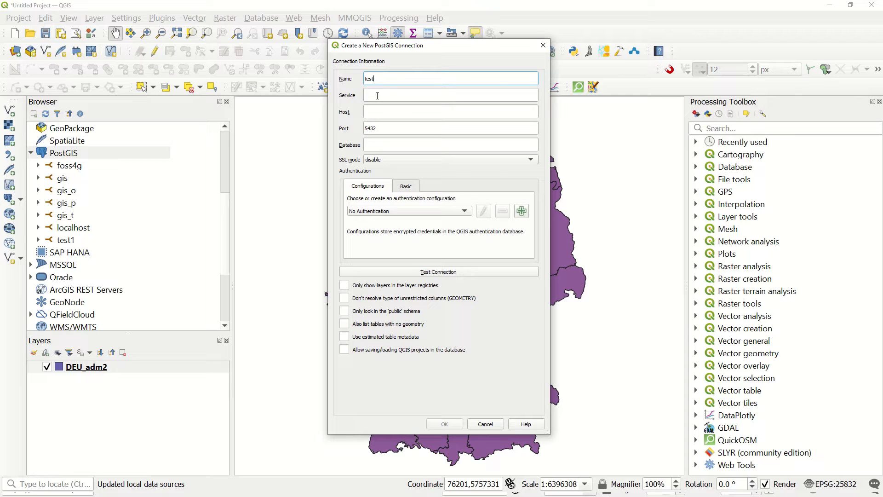
click(369, 112)
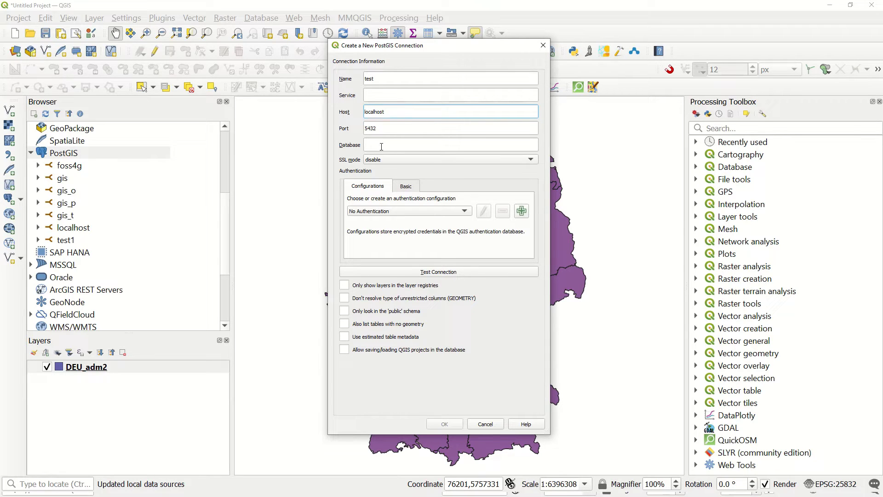
click(380, 145)
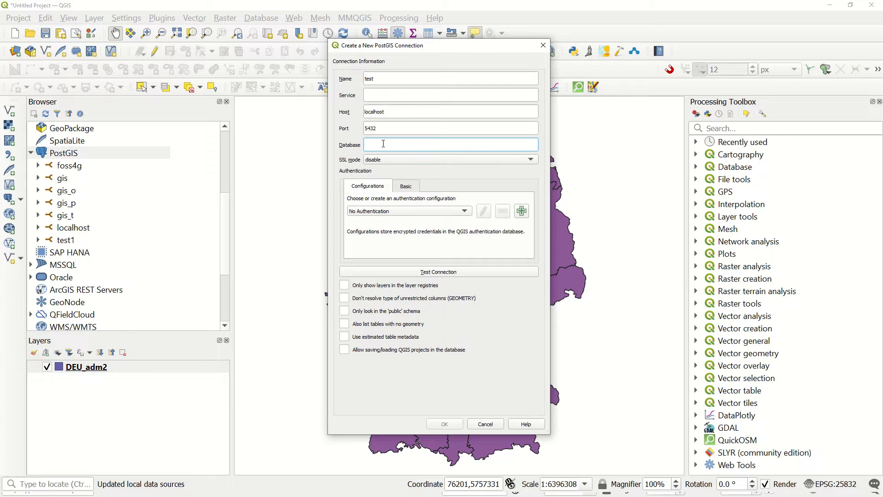
right_click(383, 144)
click(412, 213)
Enter the user name and password, enable listing tables with no geometry, and test the connection.
click(405, 188)
click(407, 204)
text(postgres)
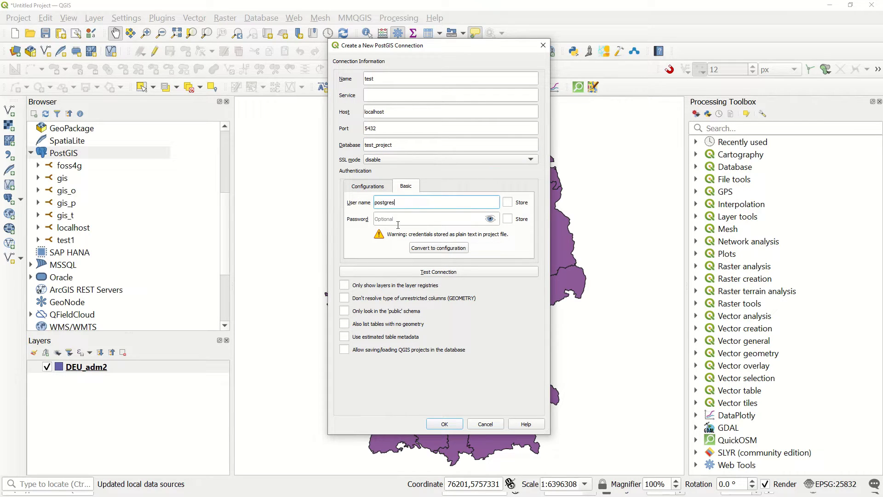
click(397, 224)
text(p)
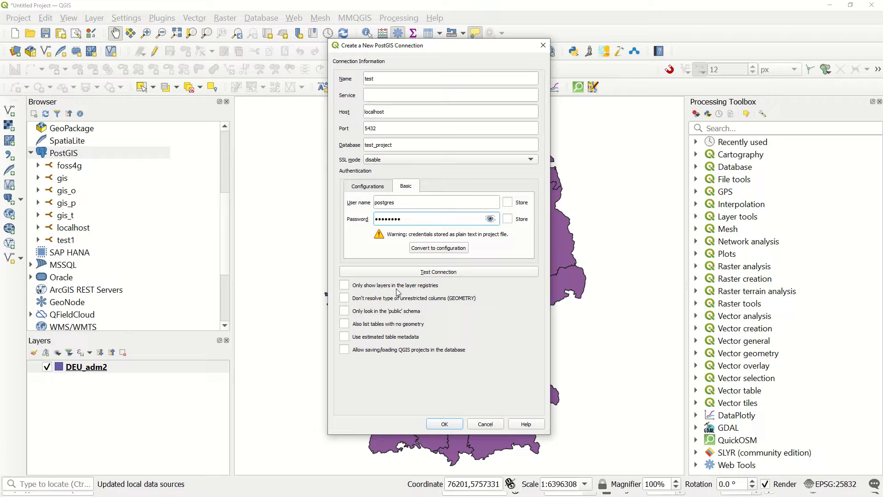
click(346, 325)
click(431, 274)
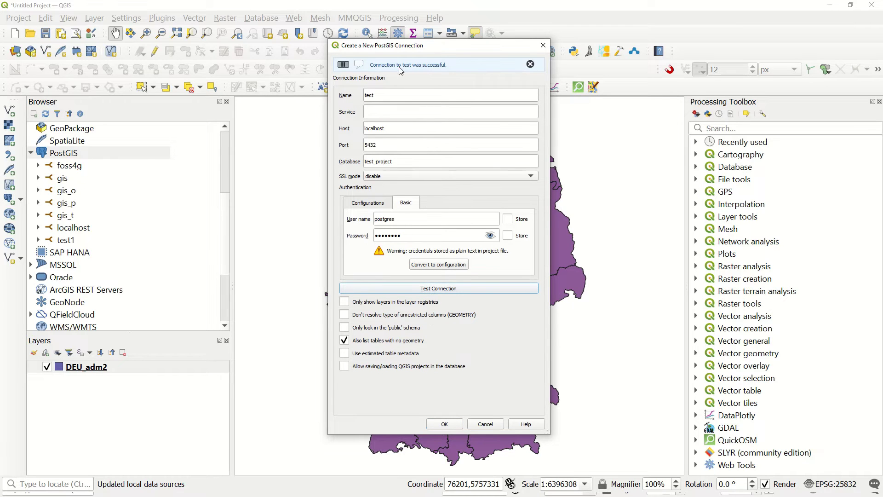
Save the test connection, expand its public schema, and select the DEU_adm2 layer.
click(444, 423)
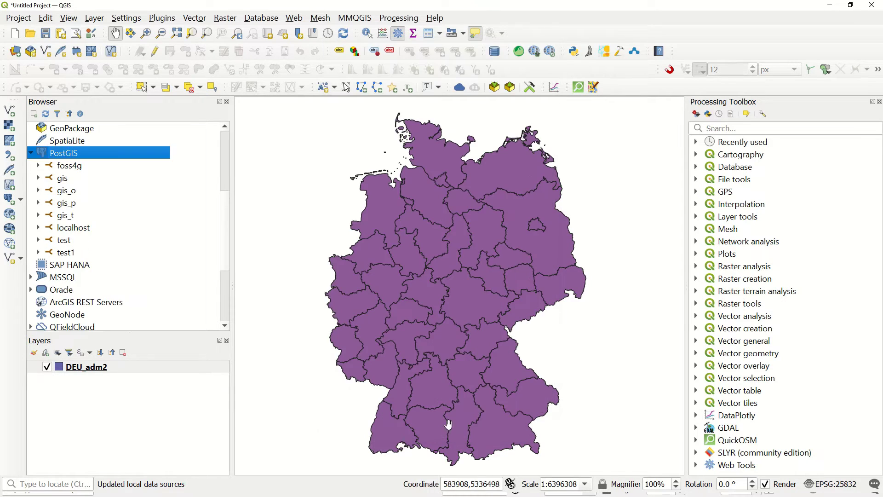
click(38, 240)
click(45, 252)
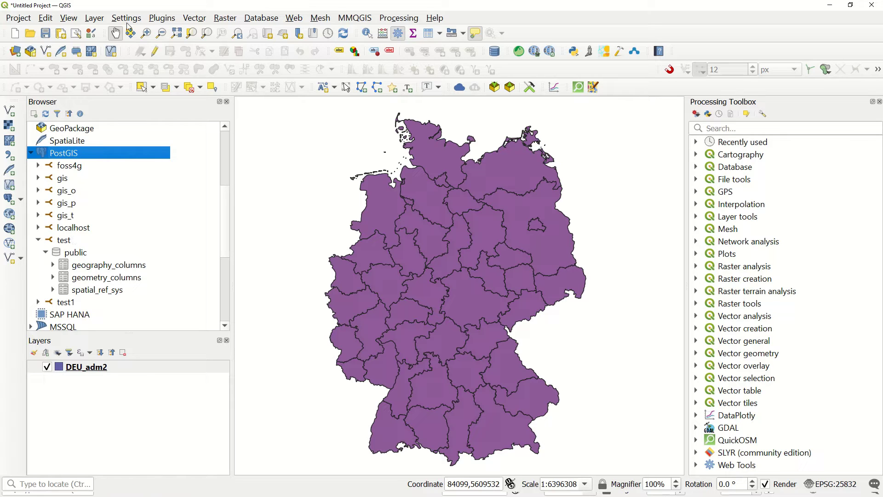
click(79, 370)
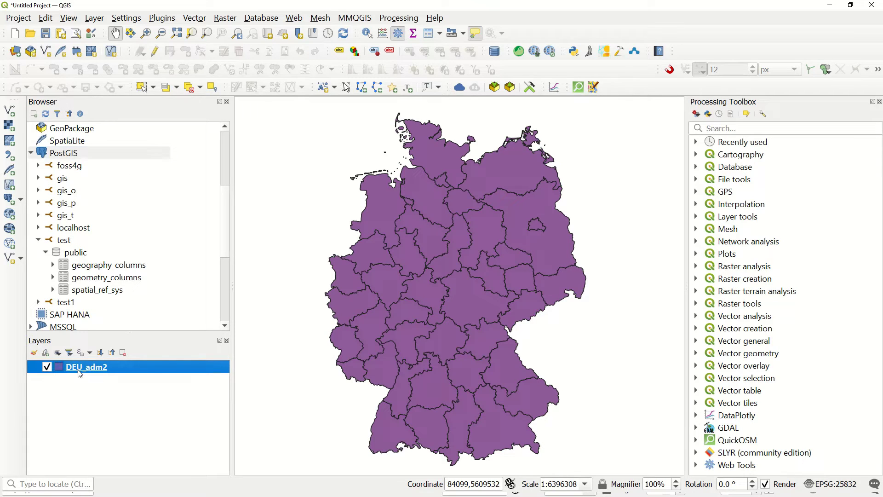
In DB Manager, connect to PostGIS test > public and start Import Layer/File.
click(260, 17)
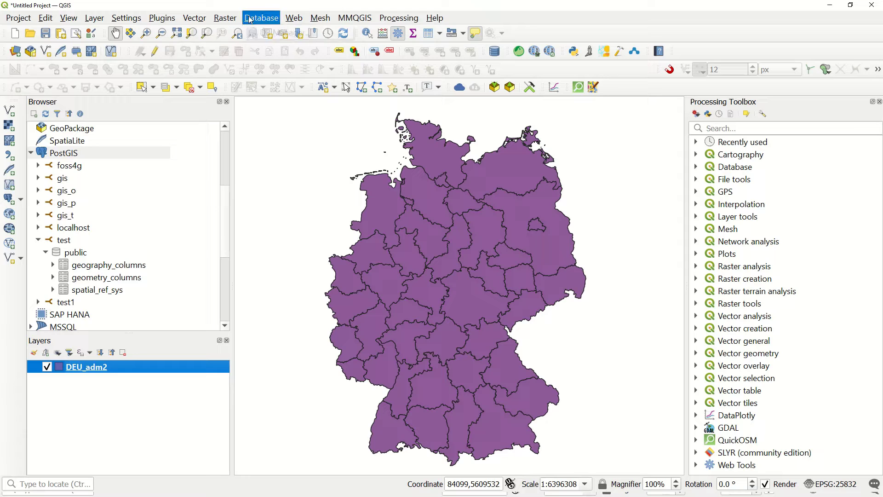
click(262, 33)
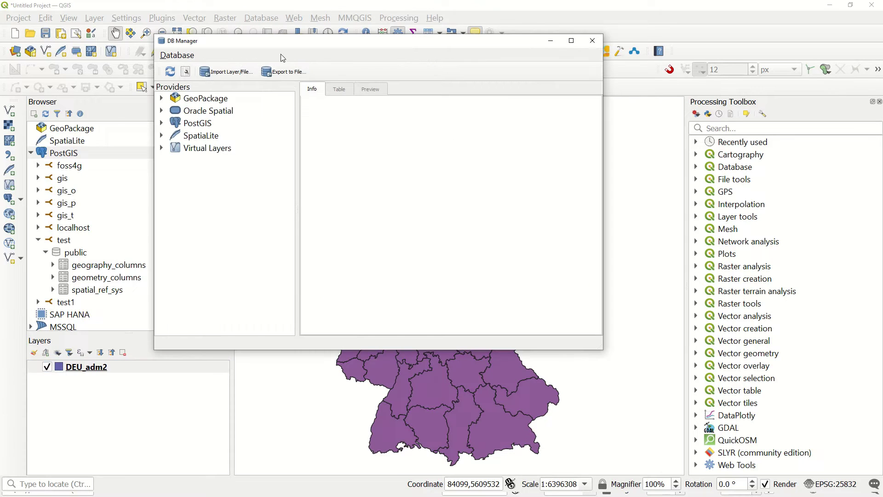
click(162, 124)
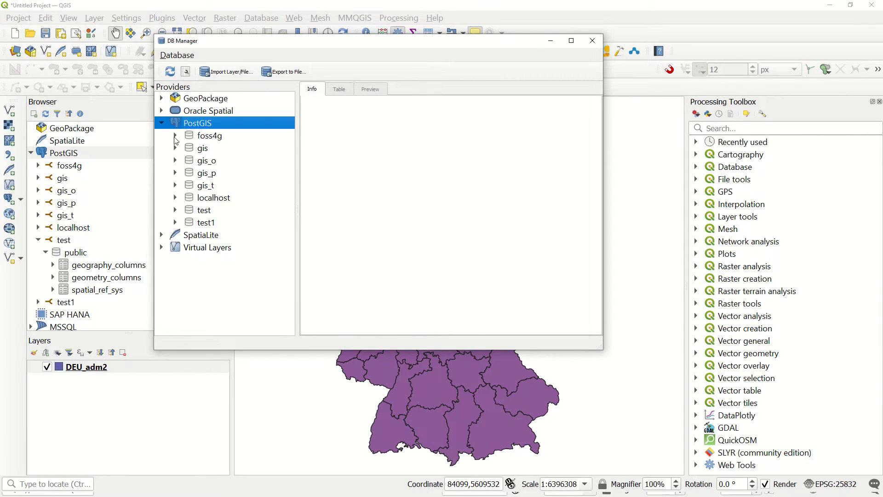
click(204, 211)
click(214, 73)
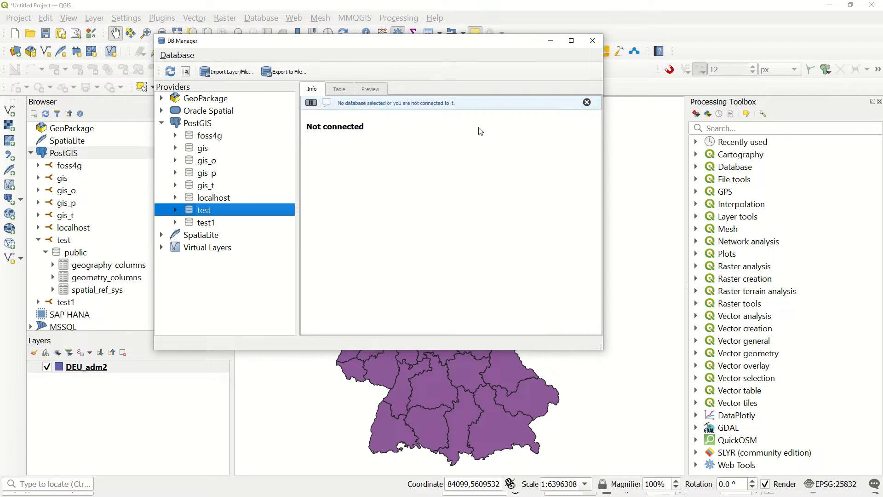
double_click(200, 209)
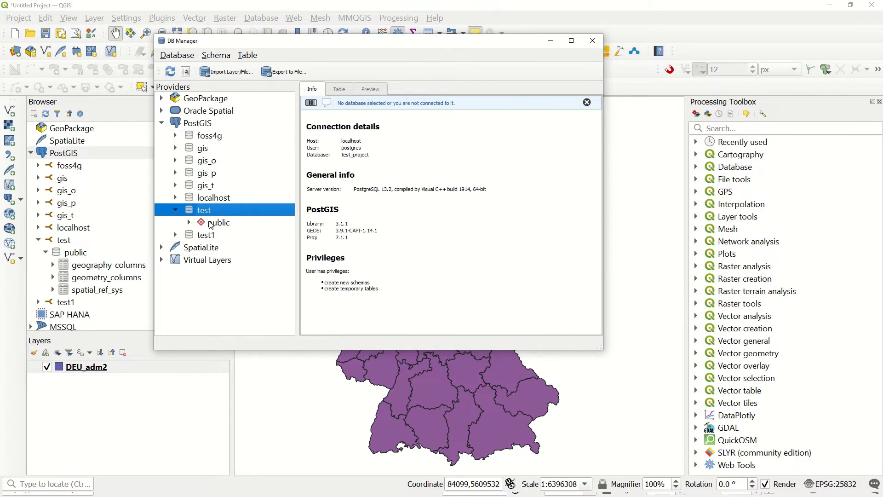
click(199, 223)
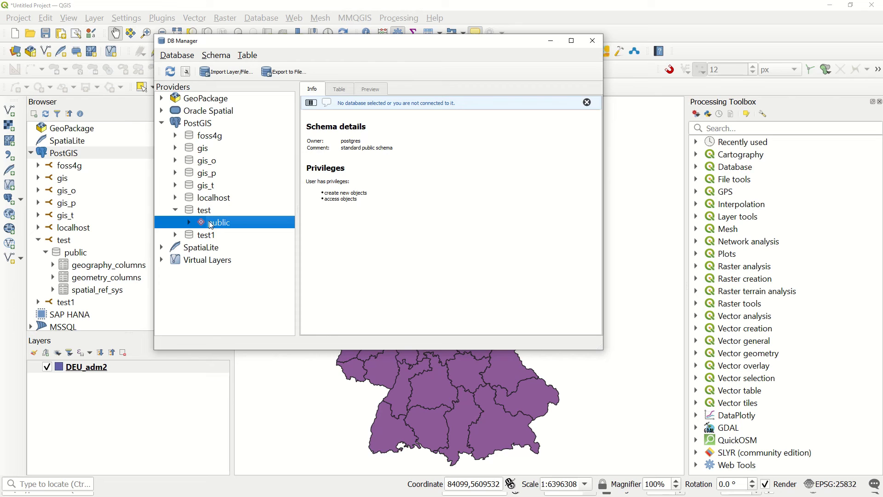
click(226, 72)
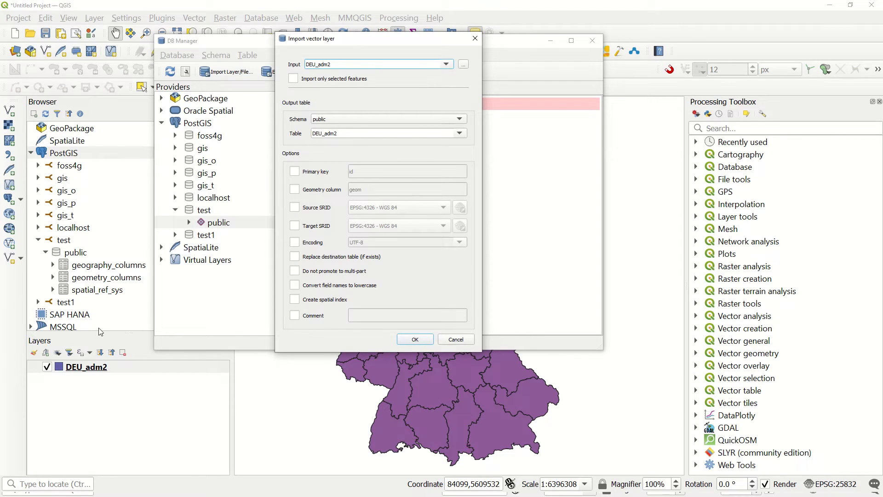
Import DEU_adm2 into schema public with an id primary key and dismiss the result message.
click(337, 119)
click(336, 118)
click(293, 172)
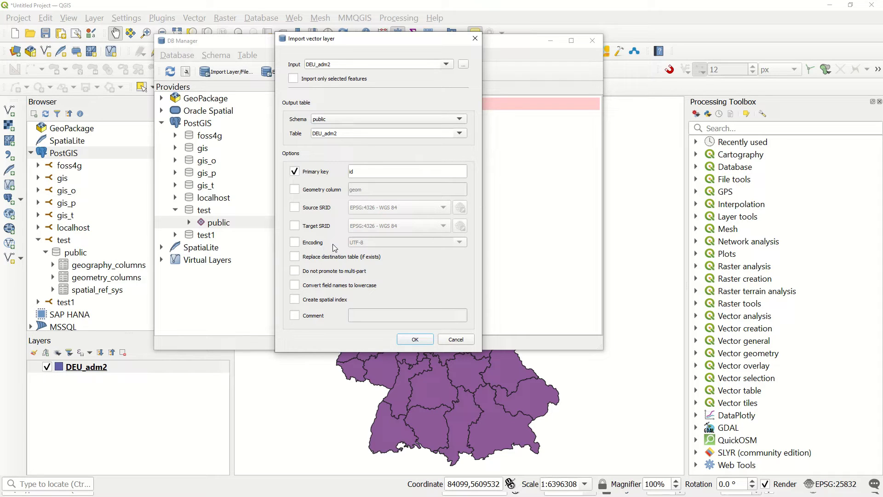
click(423, 344)
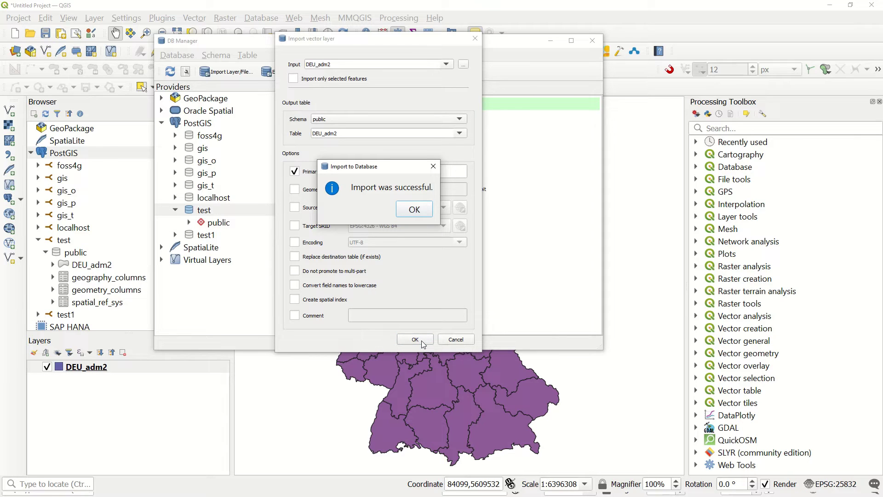
click(420, 212)
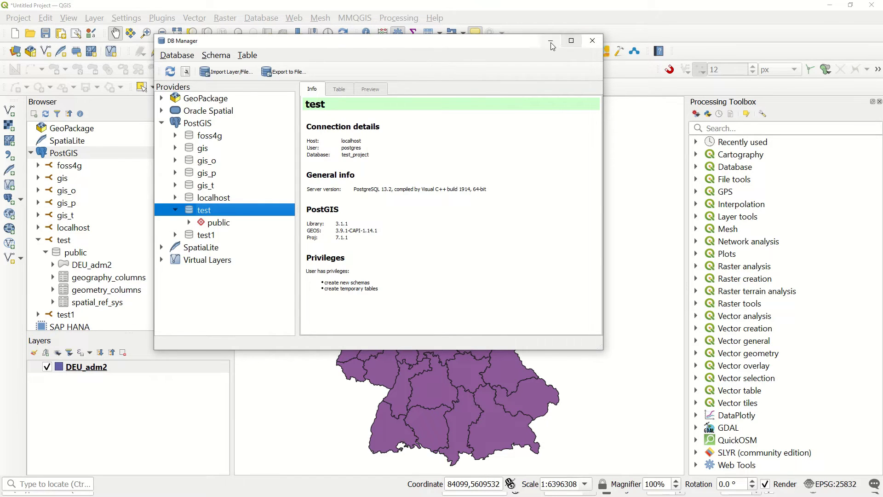
Close DB Manager, refresh the public schema, and add the DEU_adm2 table to the map.
click(592, 40)
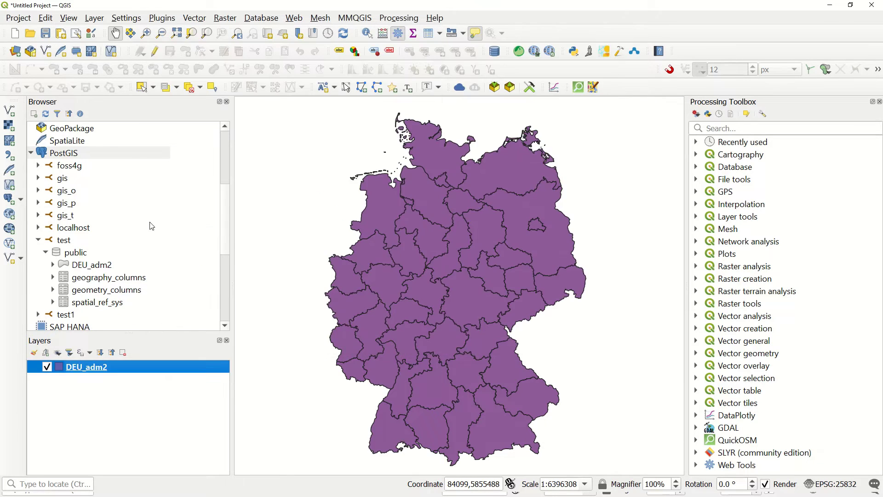
click(69, 254)
right_click(70, 255)
click(83, 259)
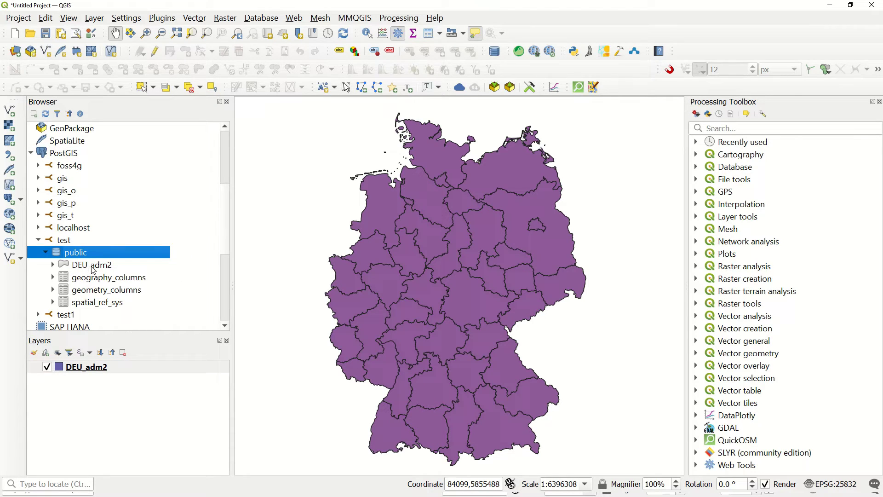
double_click(93, 267)
Inspect the layer properties of both DEU_adm2 layers.
right_click(89, 382)
click(118, 371)
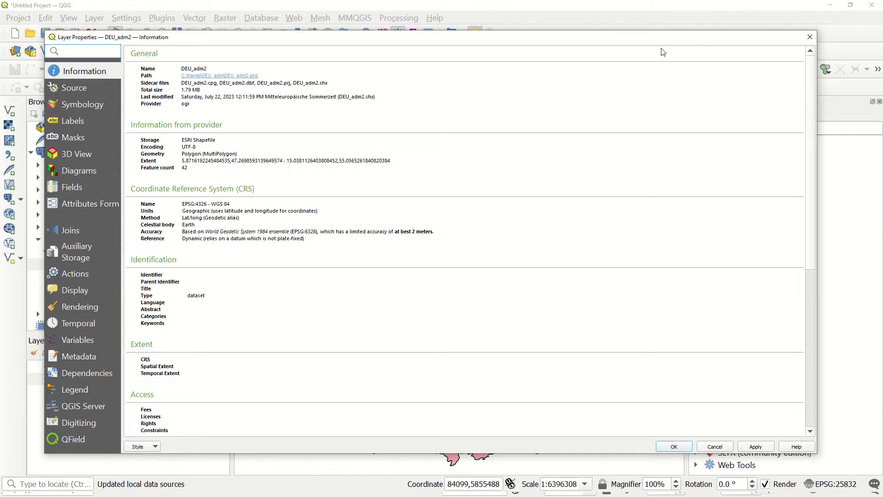
click(810, 37)
right_click(113, 366)
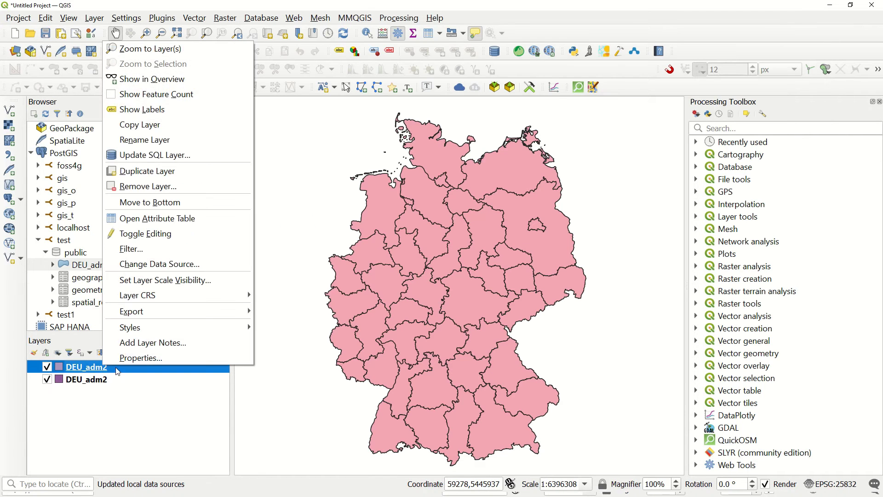
click(128, 364)
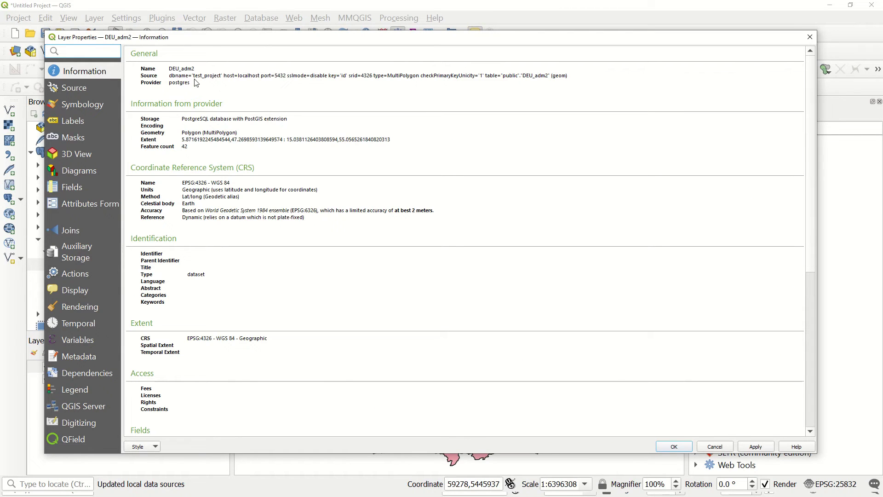
click(810, 37)
Show feature counts (42) on both DEU_adm2 layers, then switch to pgAdmin.
right_click(97, 385)
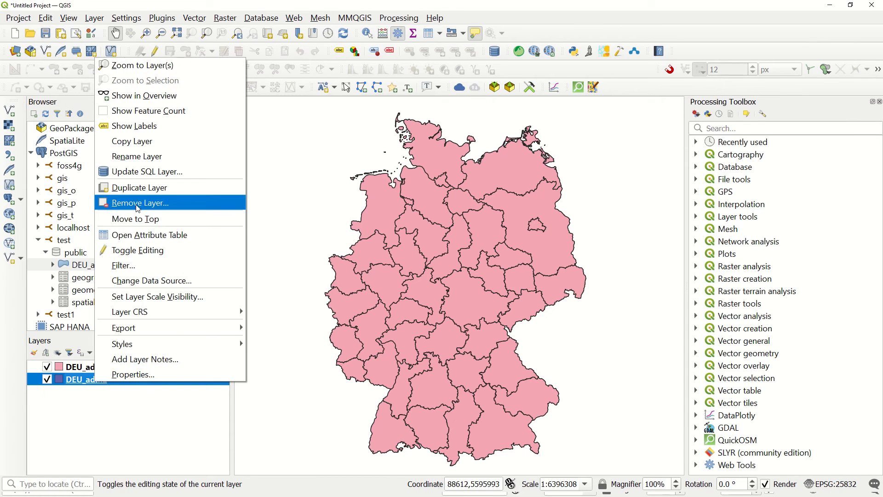
click(158, 115)
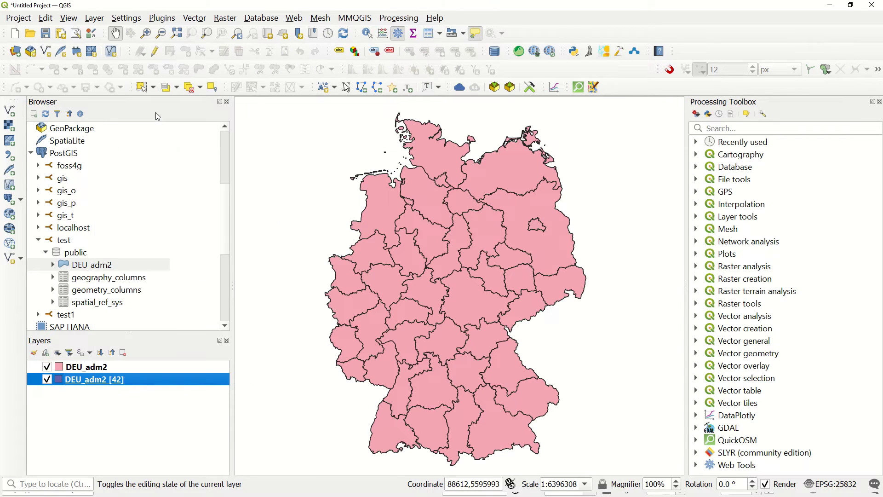
right_click(97, 371)
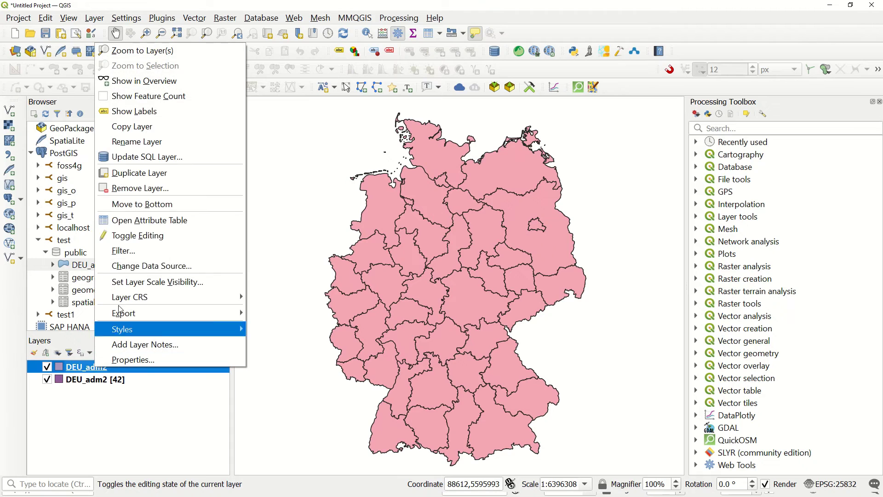
click(168, 95)
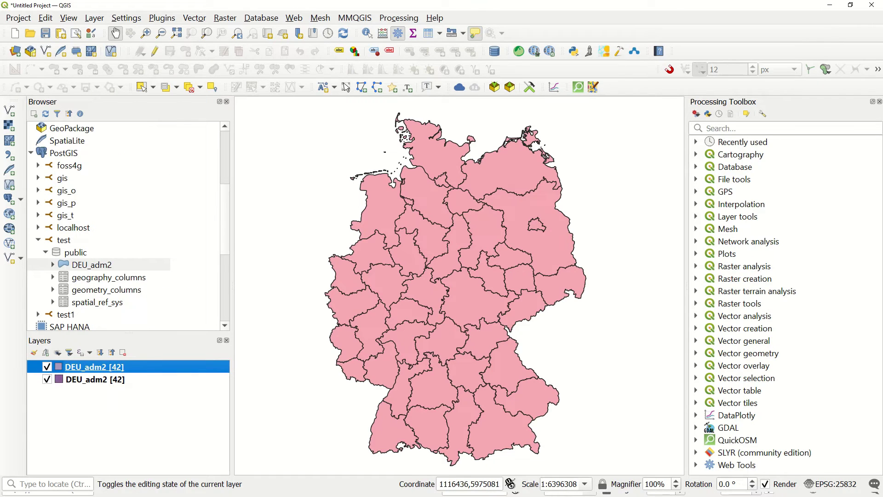
key(alt+Tab)
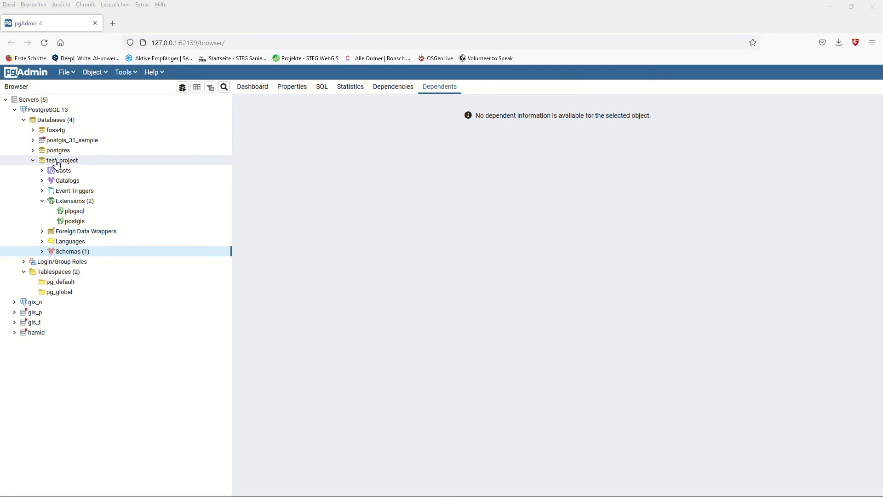
View all rows of the DEU_adm2 table in test_project's public schema.
click(42, 252)
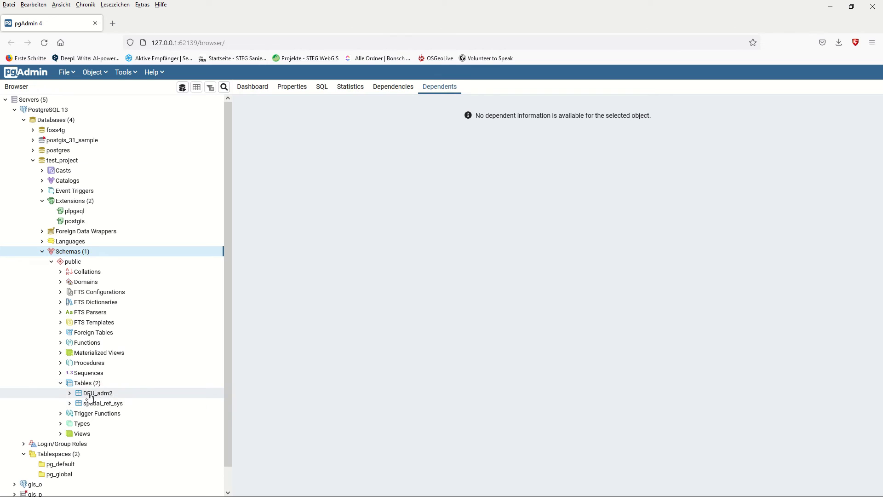
click(69, 394)
right_click(104, 393)
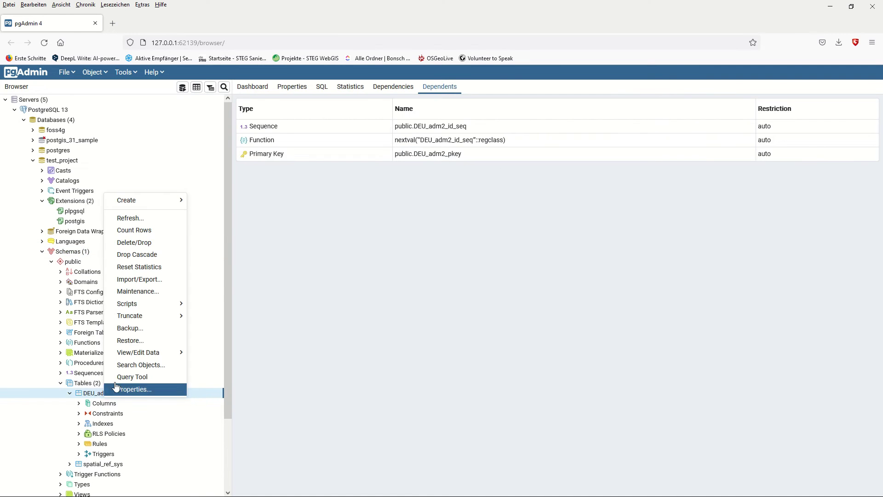
mouse_move(157, 356)
click(212, 353)
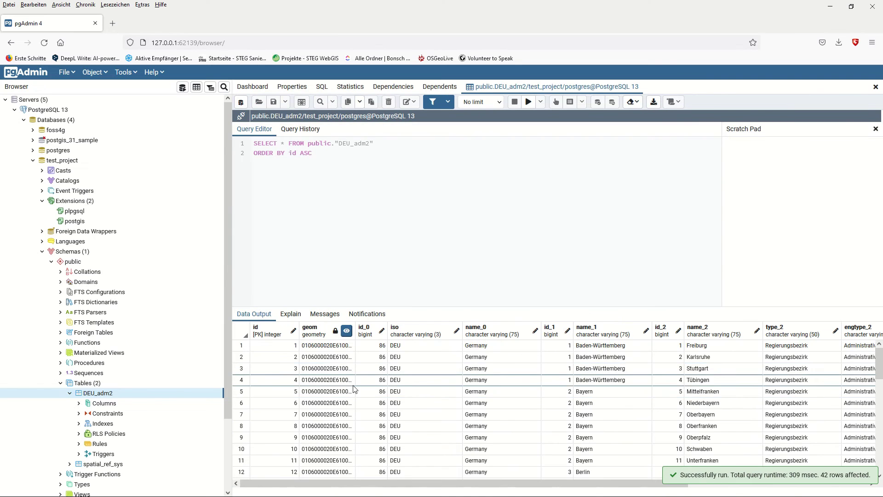
Scroll down to row 42 of the Data Output and select all result rows.
scroll(355, 405, down, 3)
scroll(355, 404, down, 8)
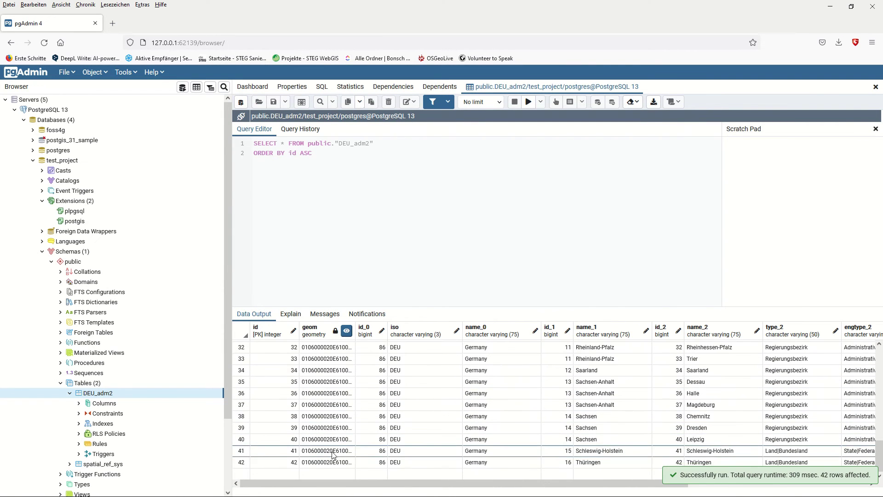
drag(352, 480, 283, 491)
click(239, 460)
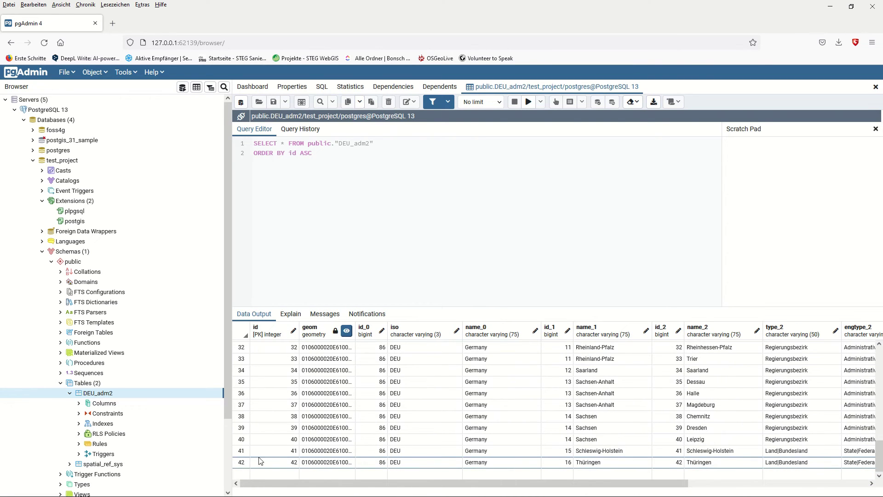
key(ctrl+a)
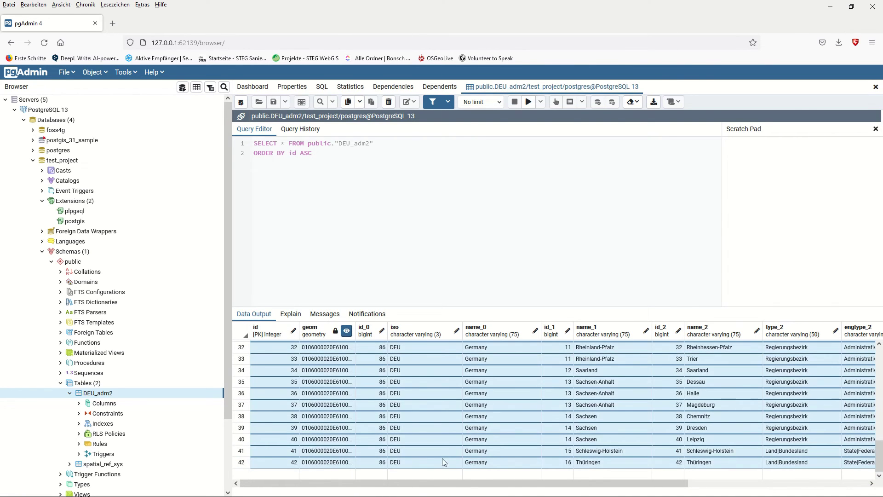
Map the DEU_adm2 geometries in a taller Geometry Viewer panel and expand the table's 13 columns.
click(347, 330)
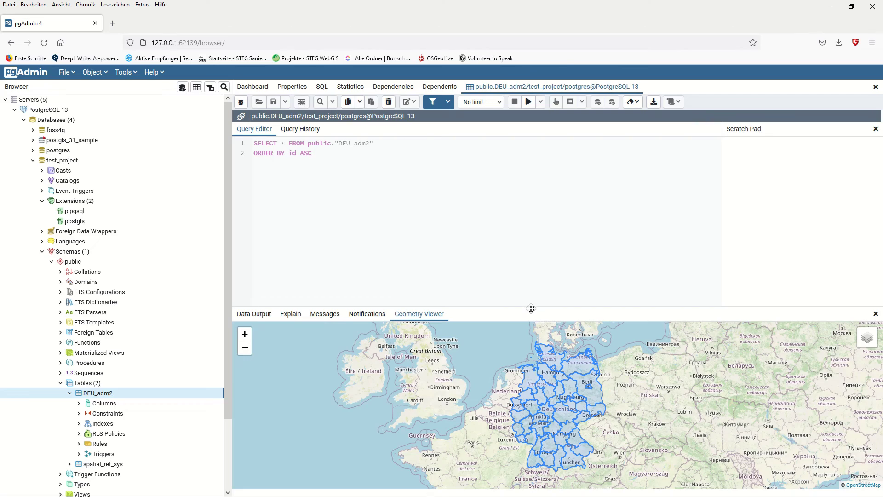
drag(531, 304, 531, 203)
scroll(539, 362, up, 3)
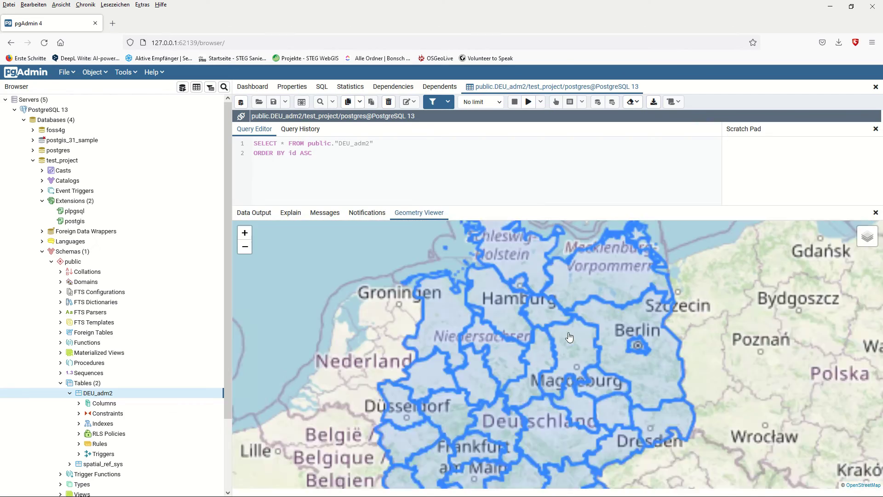
scroll(539, 362, down, 3)
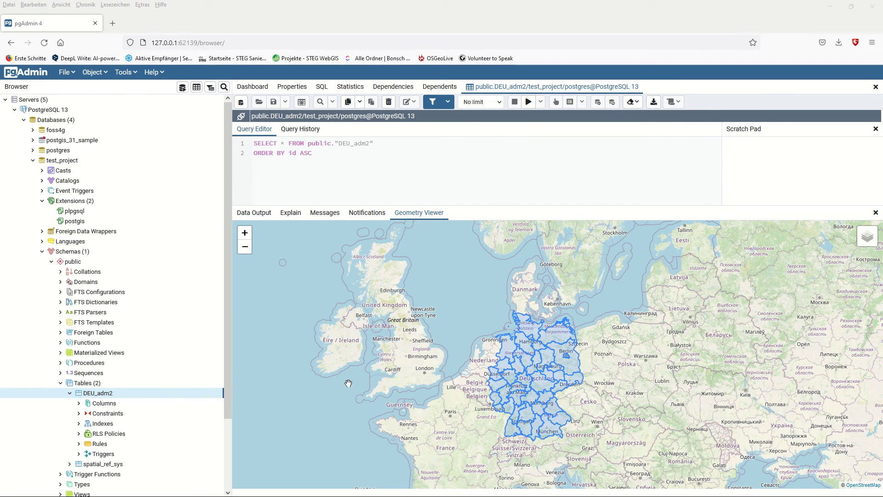
click(79, 404)
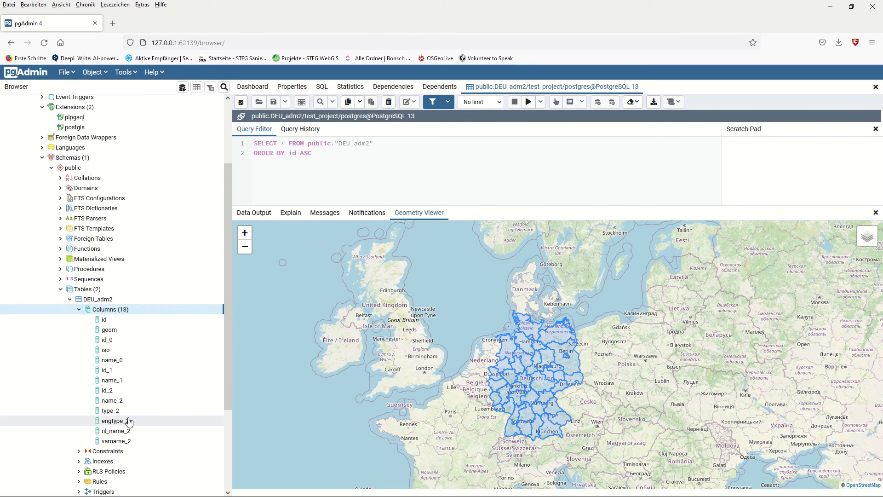